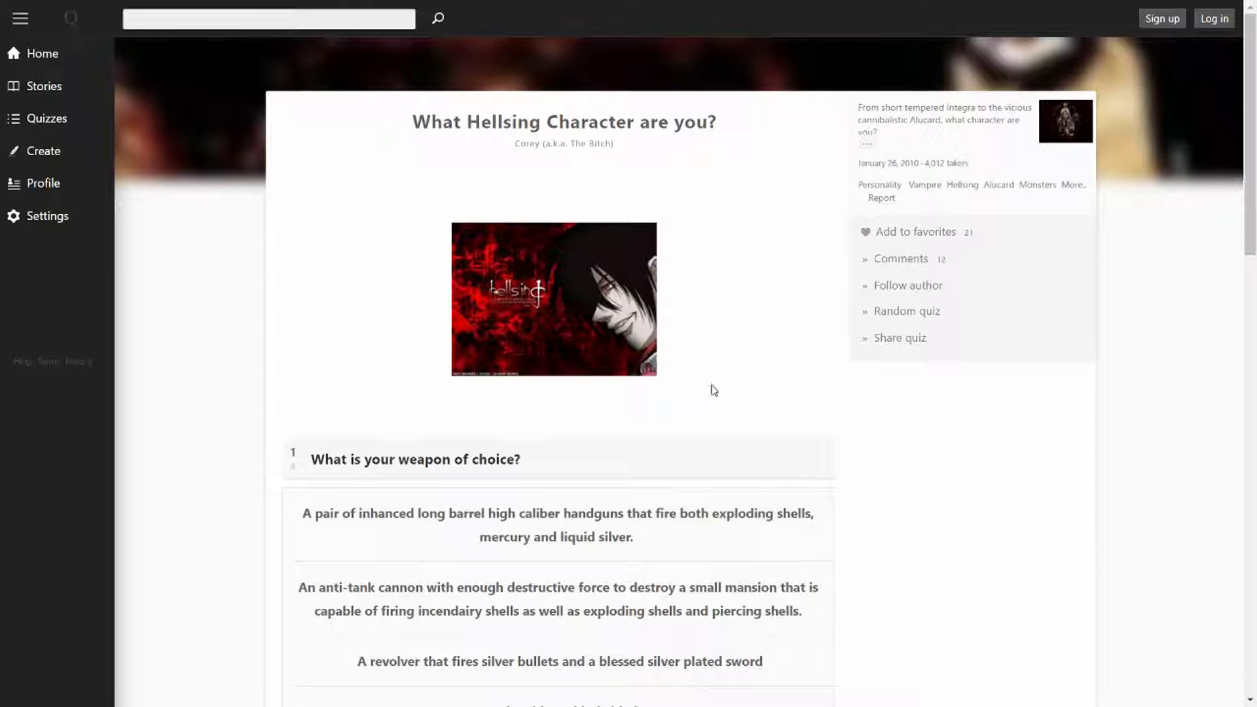
scroll(714, 389, down, 1)
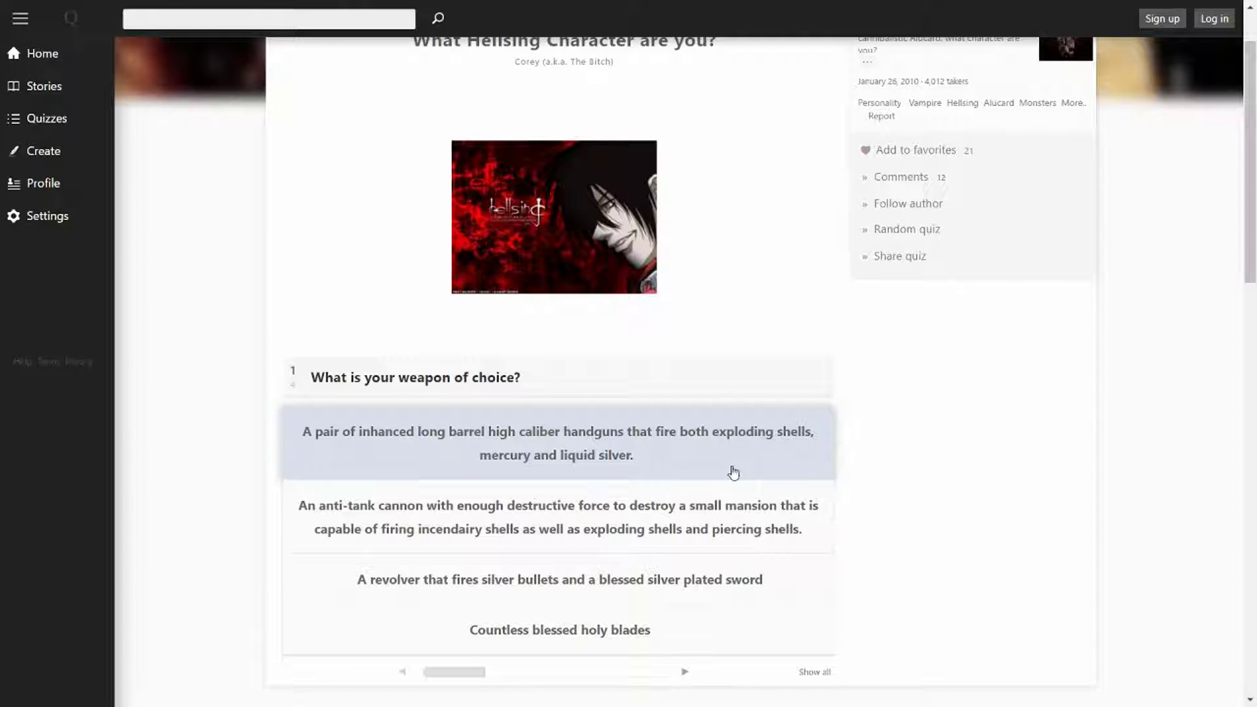
scroll(733, 473, down, 1)
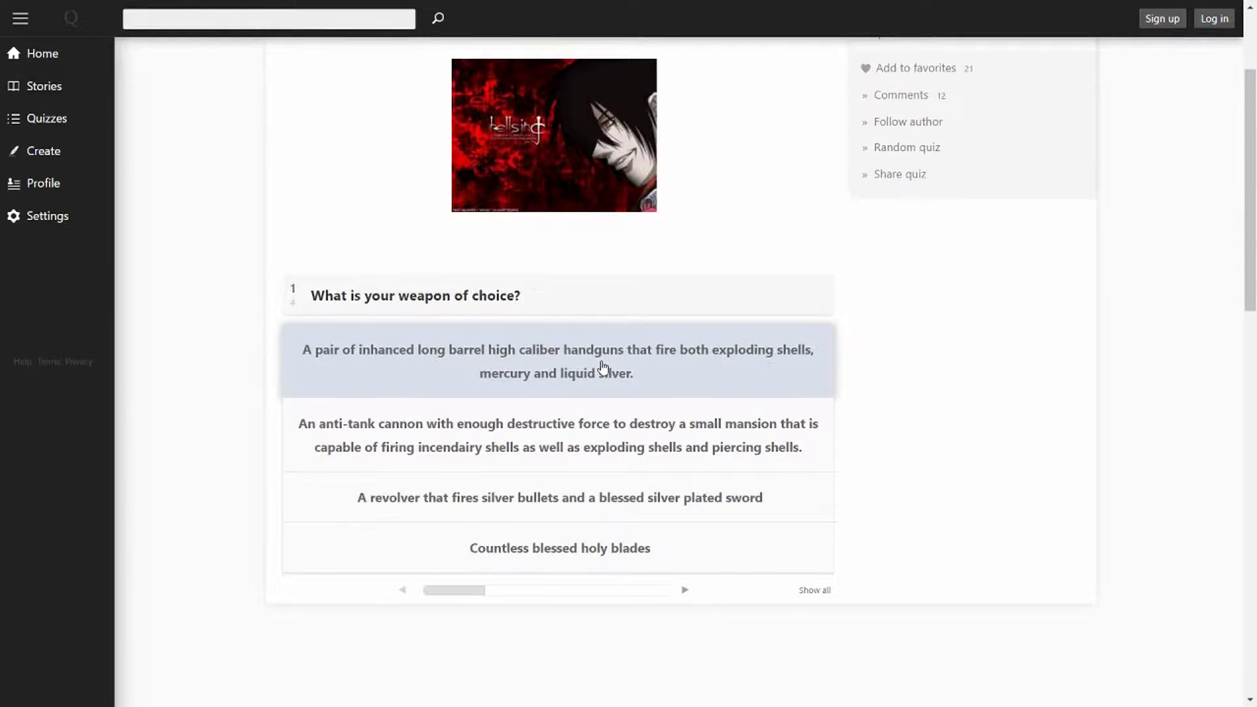
Answer question 1 with the silver-shell handguns option, then pick question 2's kill-and-annihilate answer.
click(603, 367)
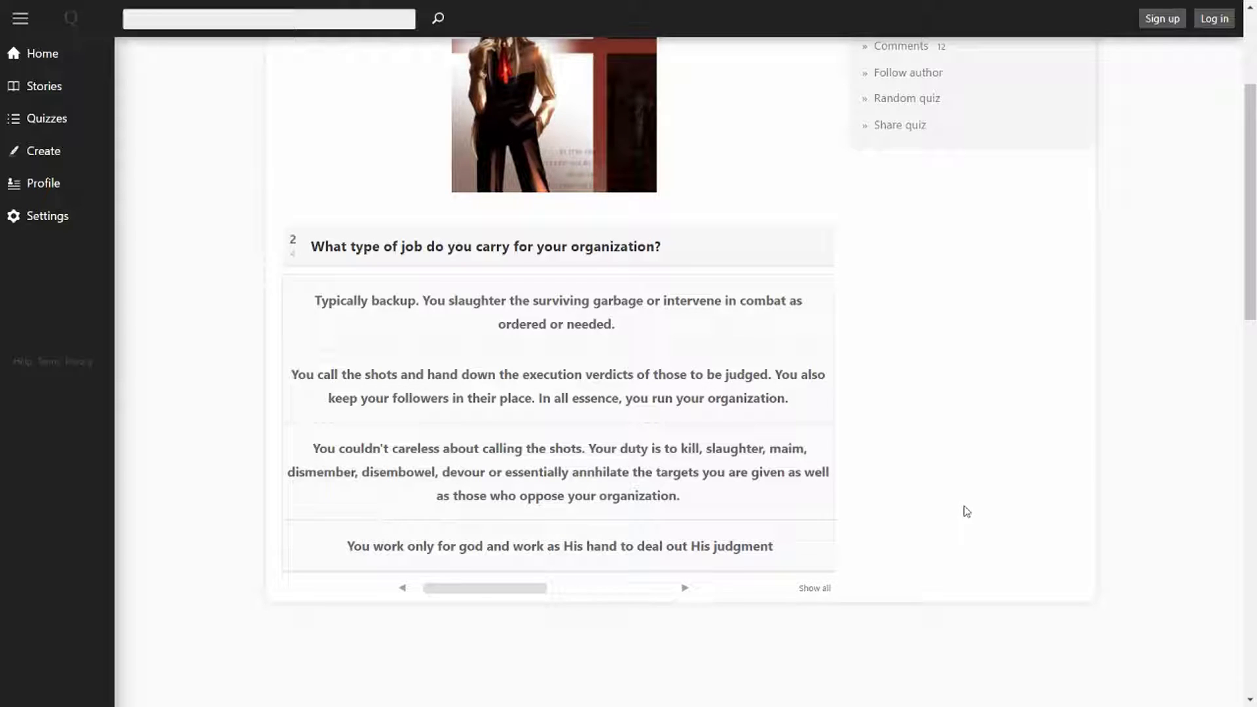
click(409, 494)
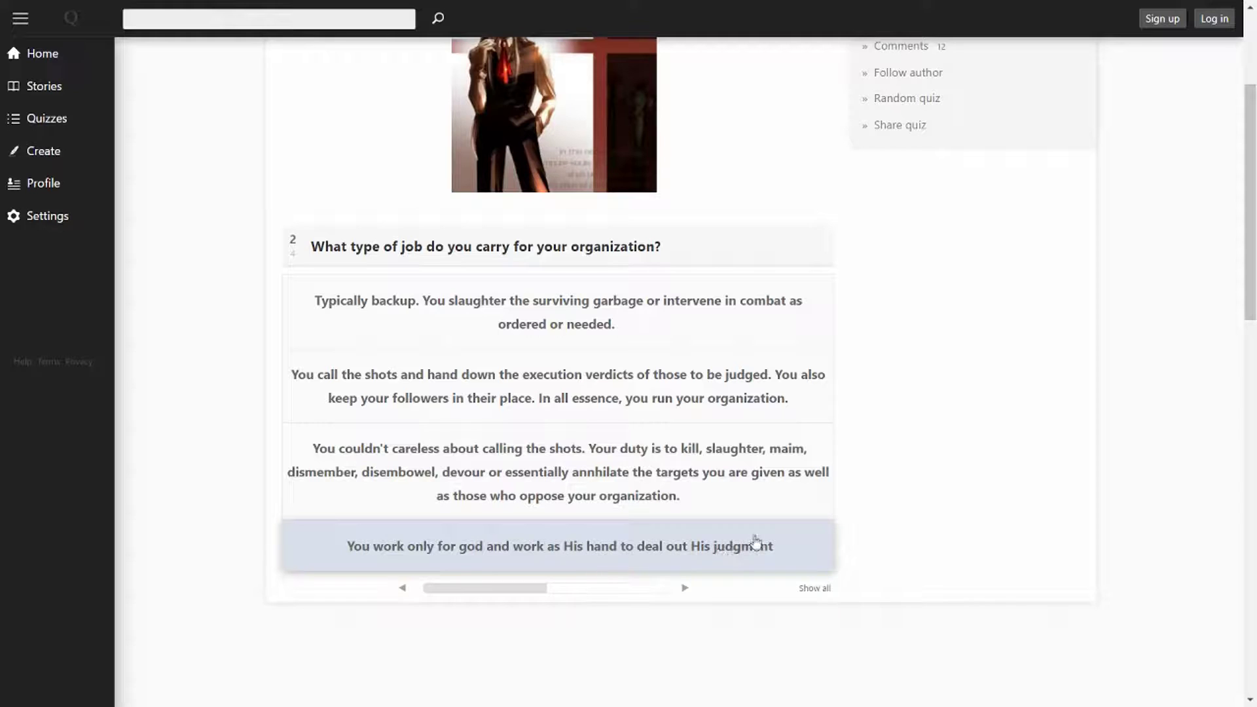
Choose the kill-and-annihilate answer, 'You couldn't careless about calling the shots...', for question 2.
click(742, 487)
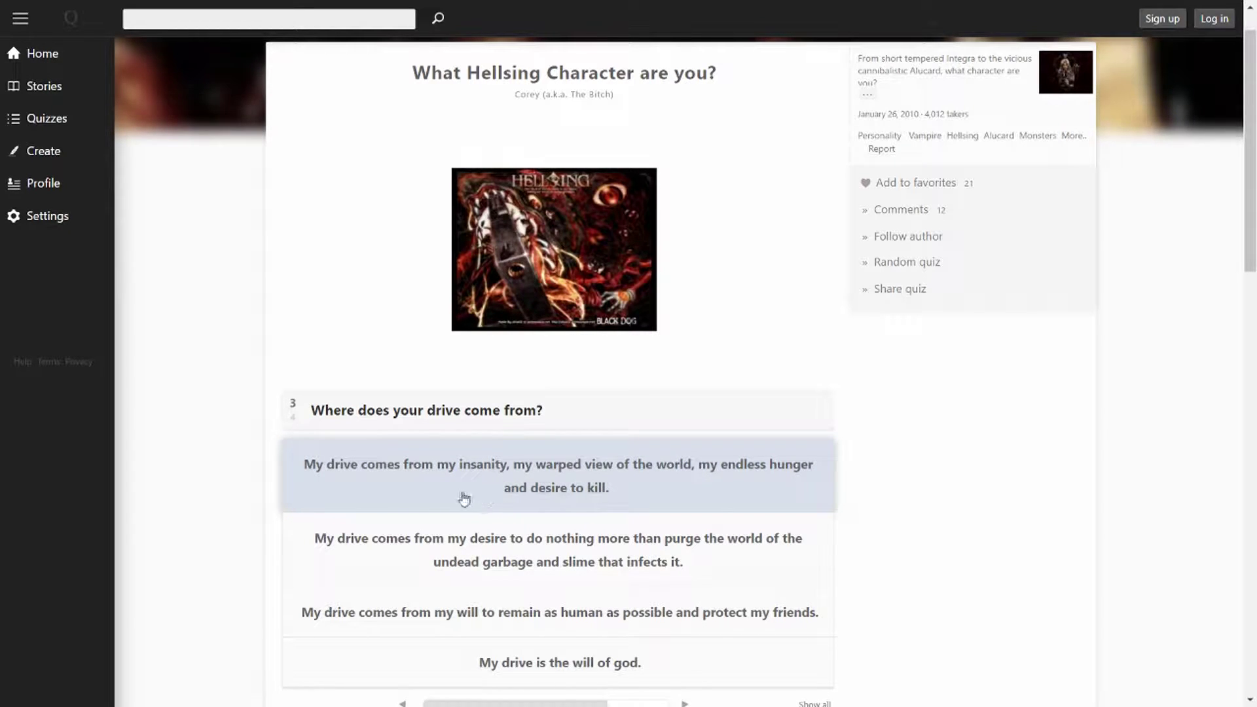
scroll(428, 491, down, 1)
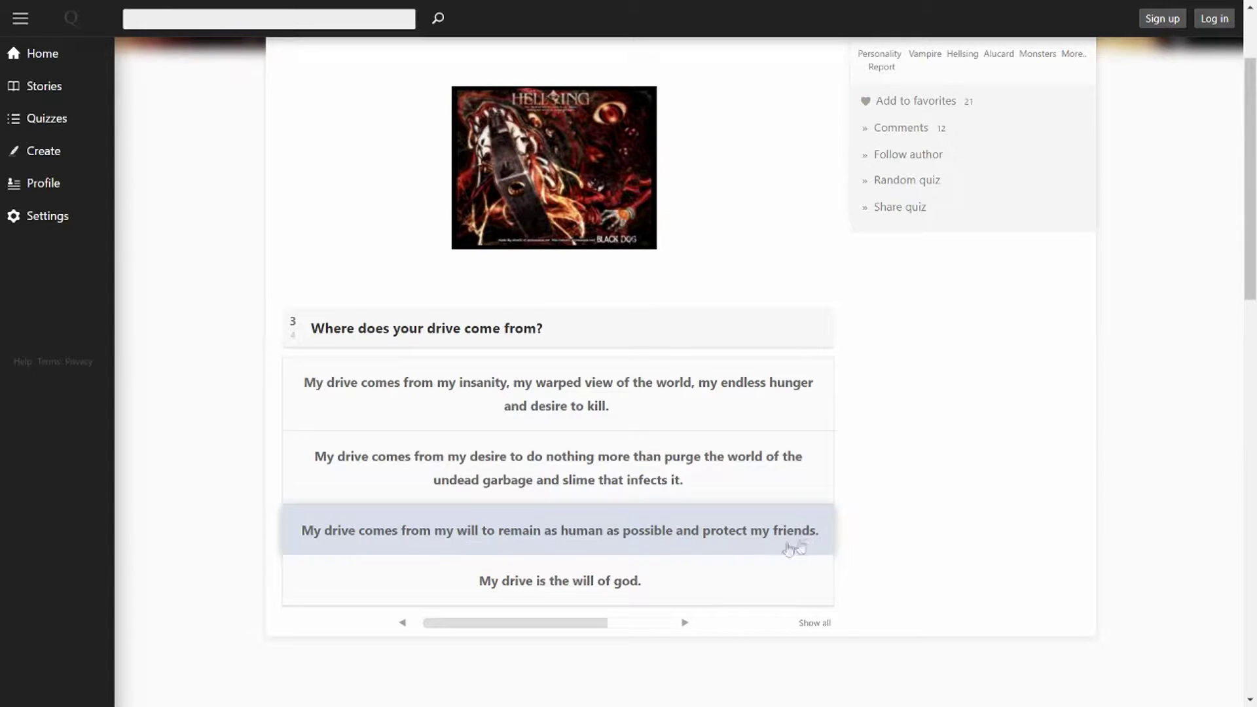
Answer question 3 with 'My drive comes from my will to remain as human...'.
click(669, 539)
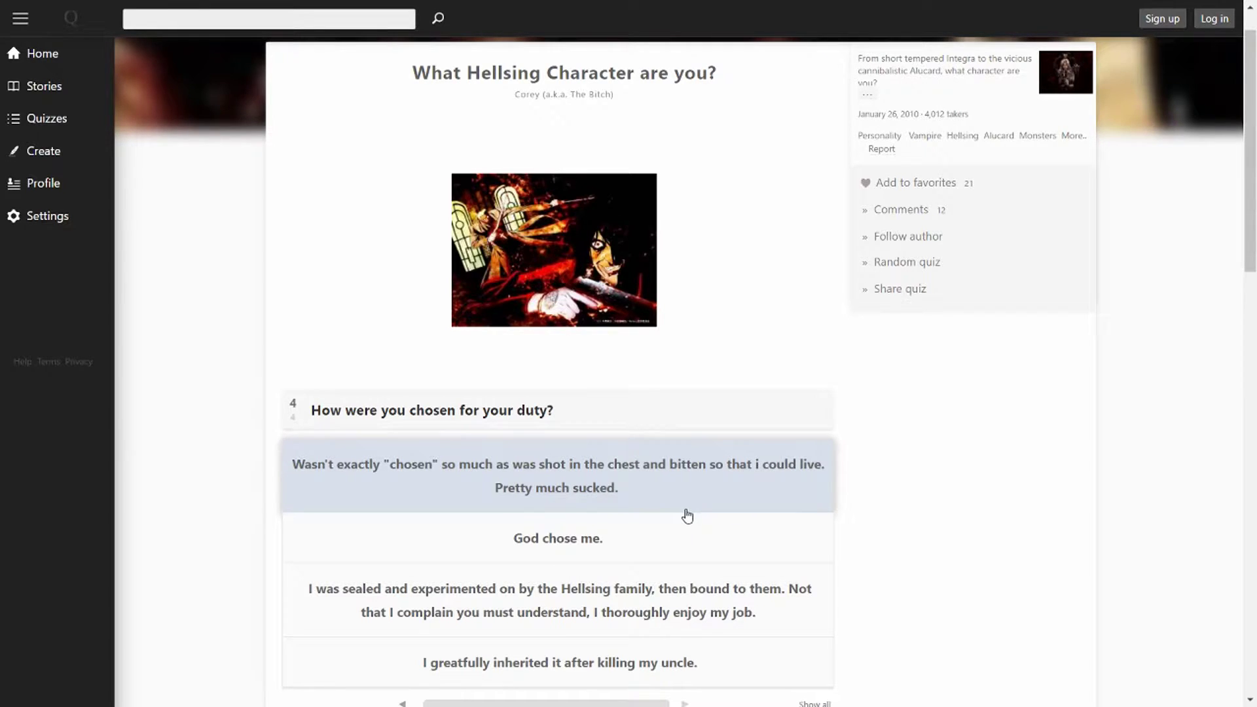
scroll(686, 542, down, 1)
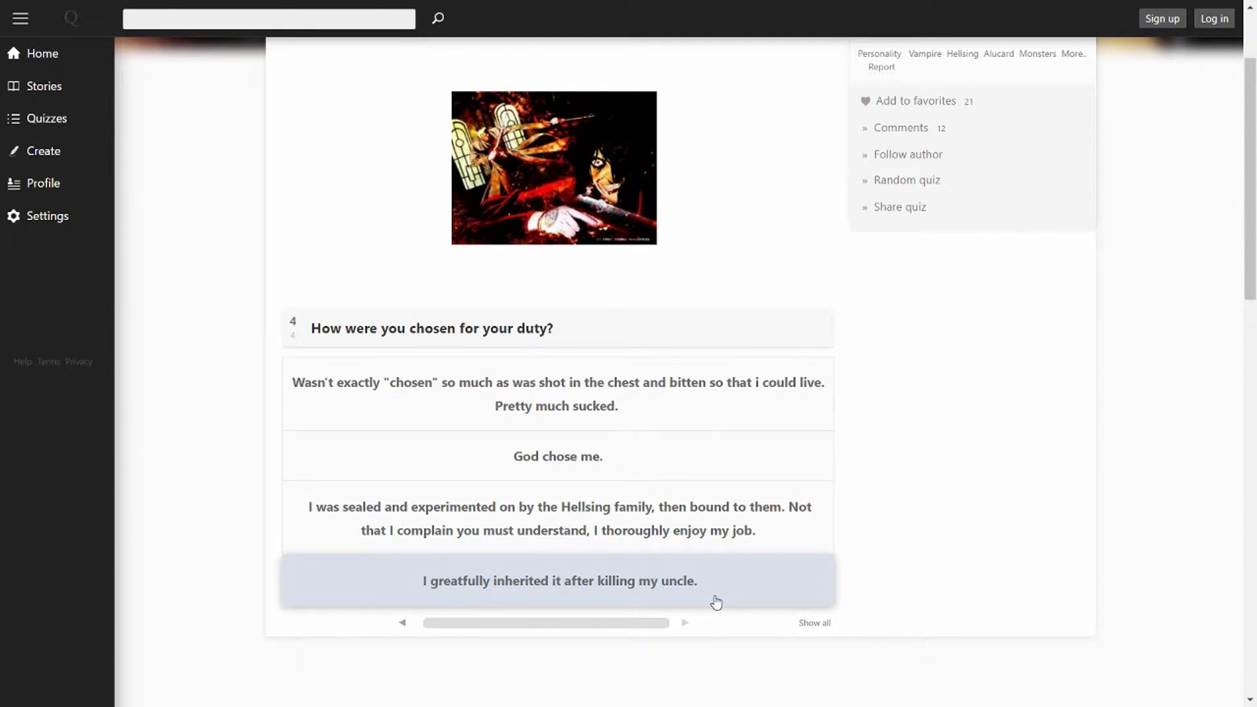
click(732, 518)
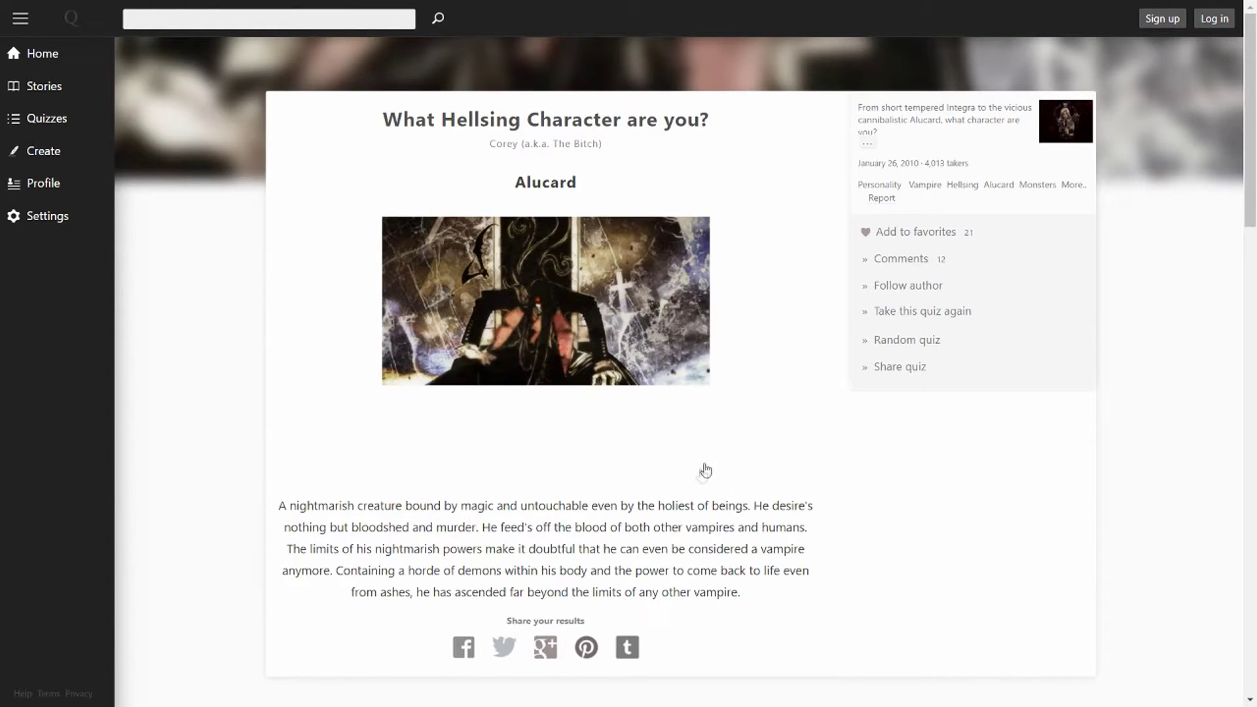